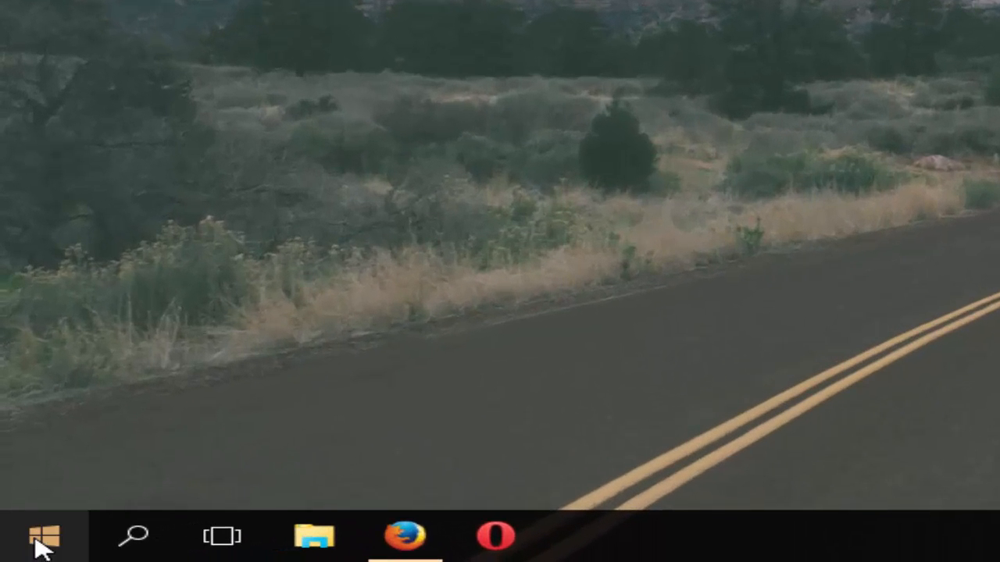
Open the Command Prompt with administrator rights and move its window toward the middle of the desktop
right_click(39, 541)
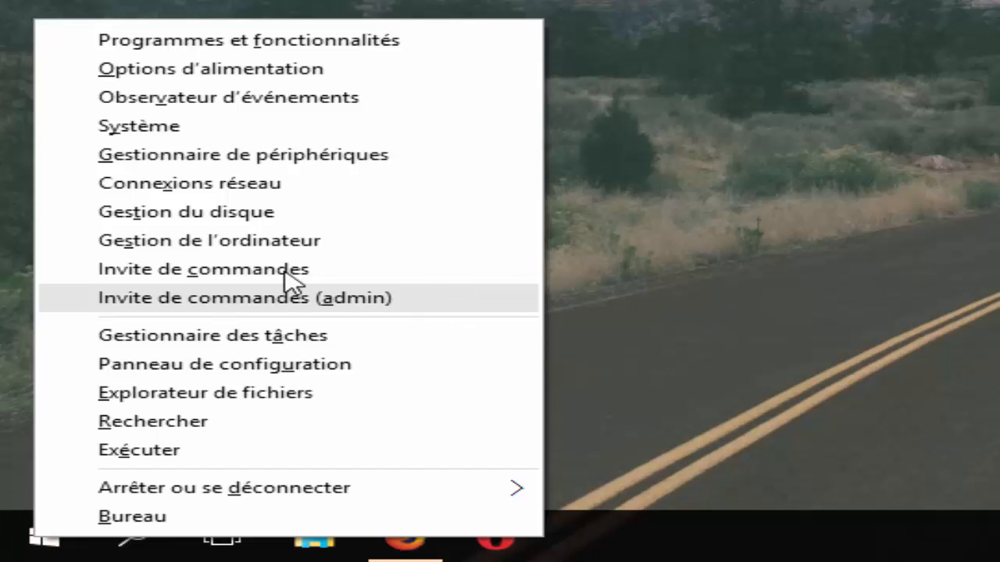
click(438, 307)
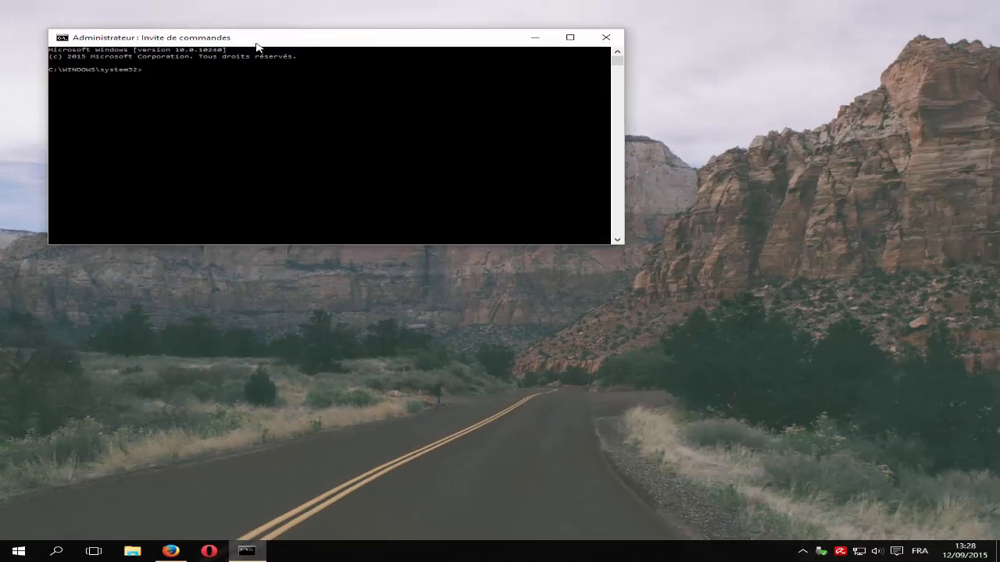
drag(256, 43, 448, 173)
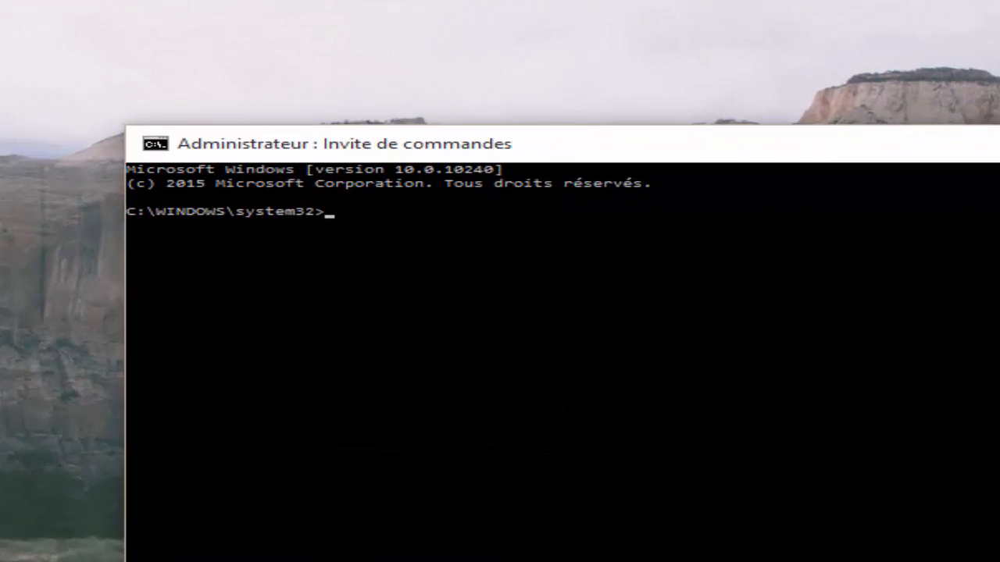
click(405, 212)
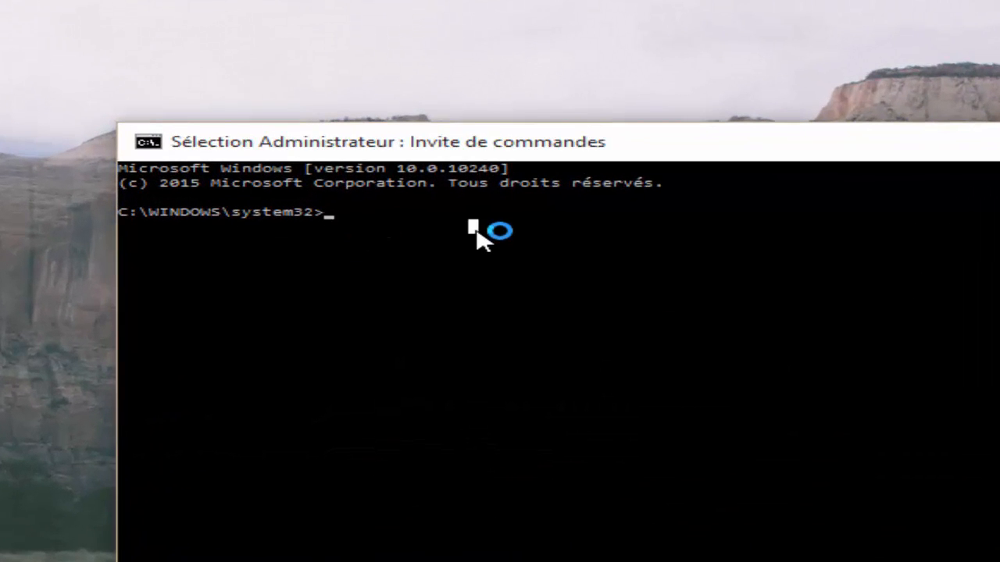
Run the command cleanmgr.exe /sageset:99 to open the disk cleanup settings
text(clea)
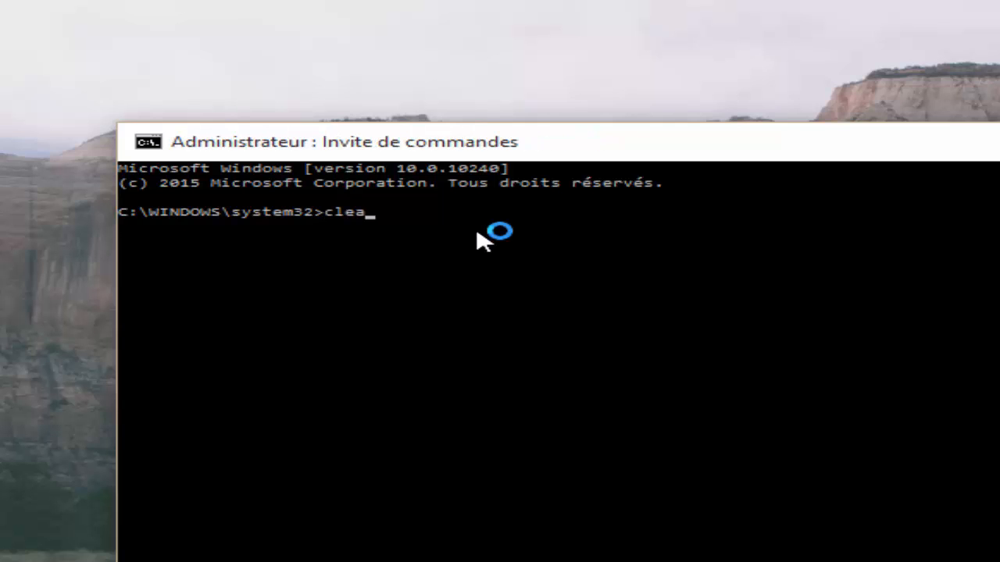
text(nmgr.exe)
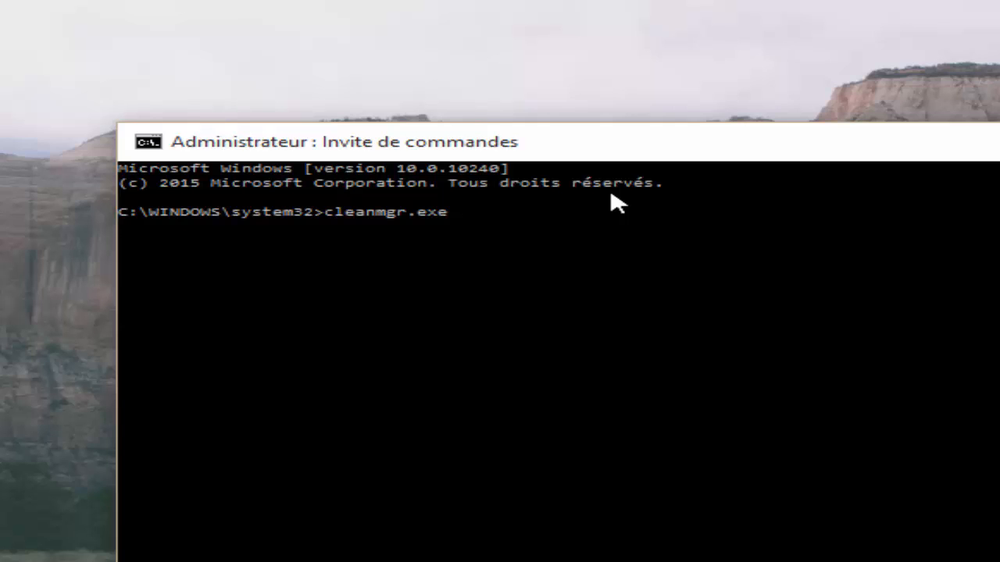
text(/sageset:)
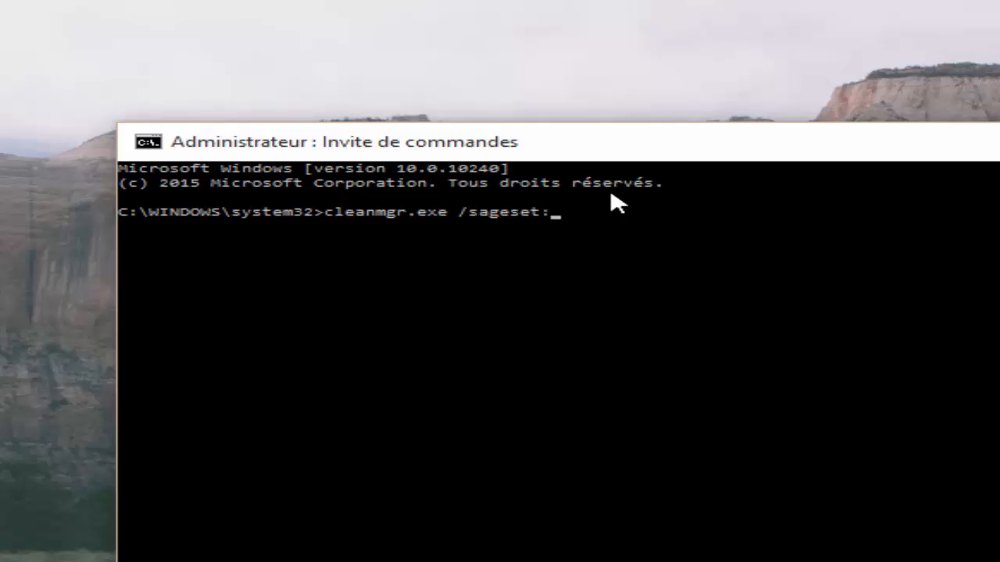
text(99)
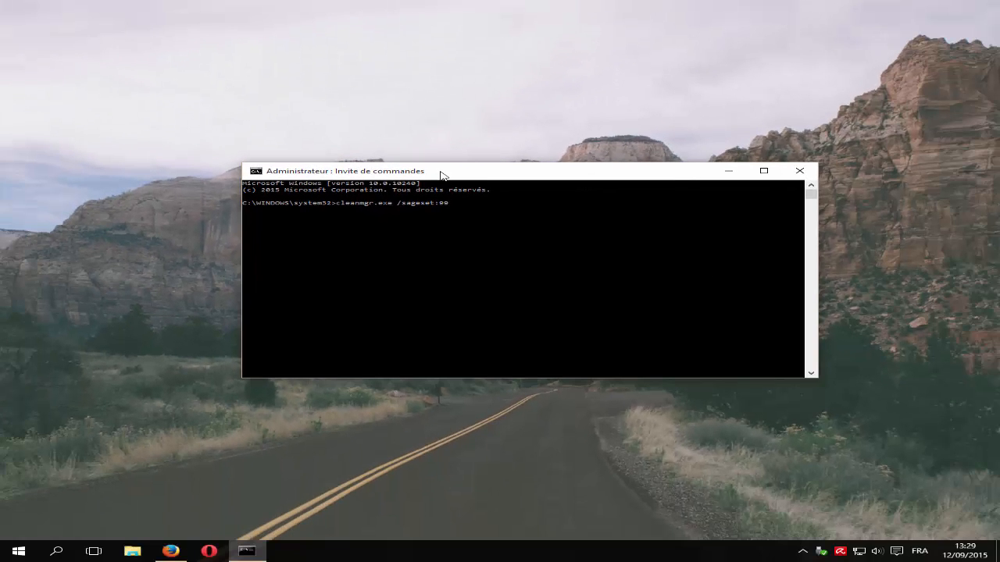
key(Return)
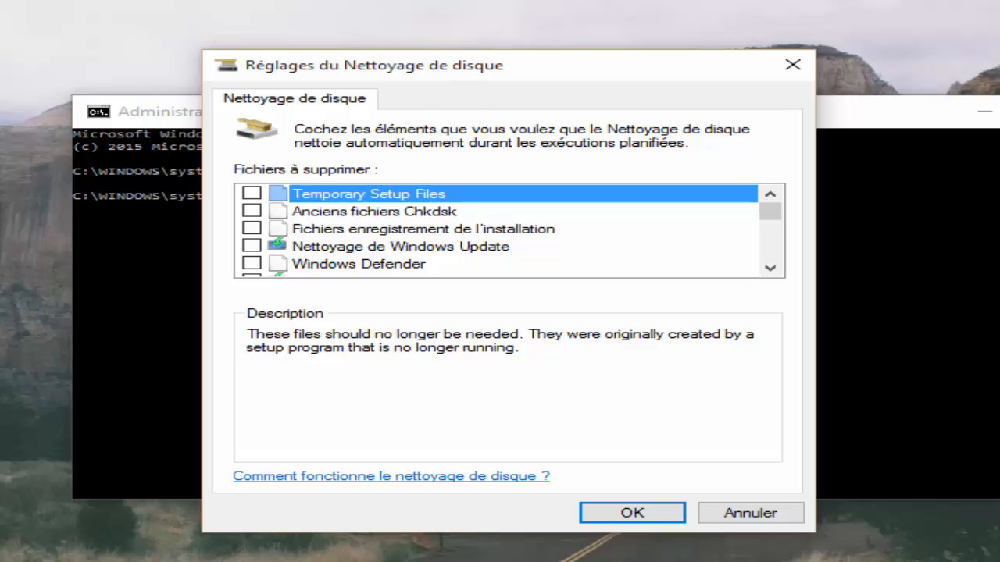
Mark only Corbeille among the files to delete, confirm the cleanup settings and close the Command Prompt
scroll(517, 235, down, 5)
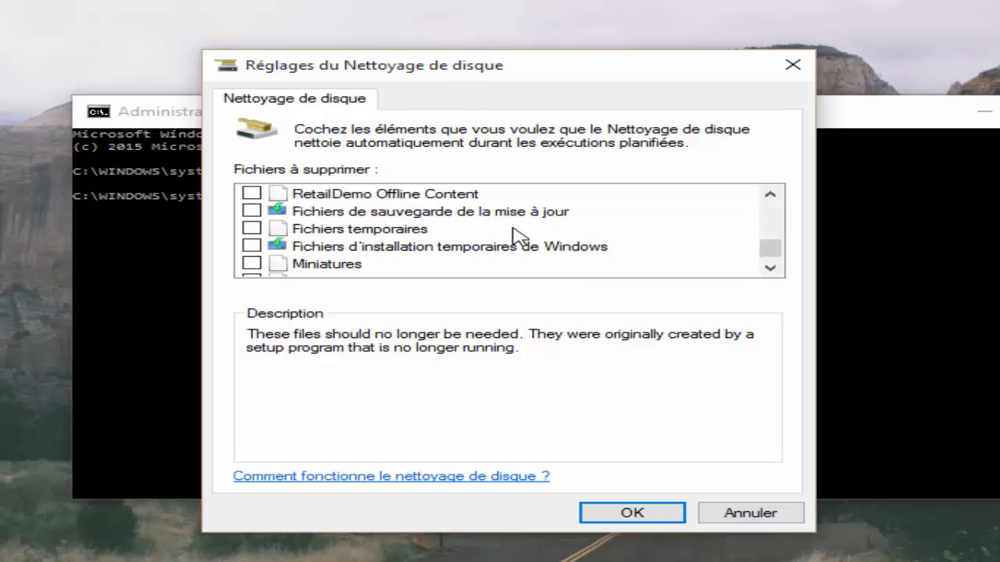
scroll(517, 236, down, 1)
scroll(515, 237, up, 2)
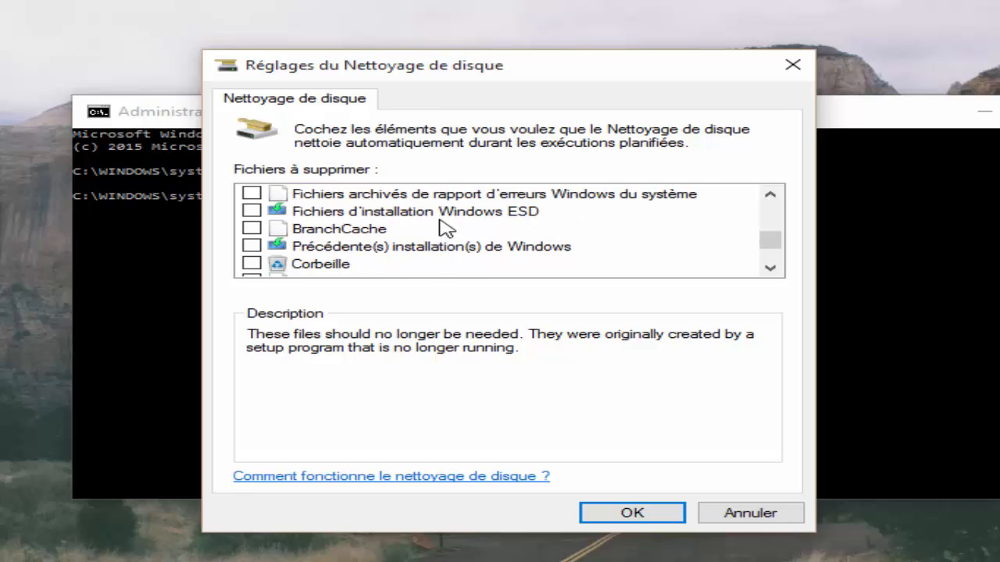
scroll(446, 225, down, 1)
click(324, 213)
click(251, 211)
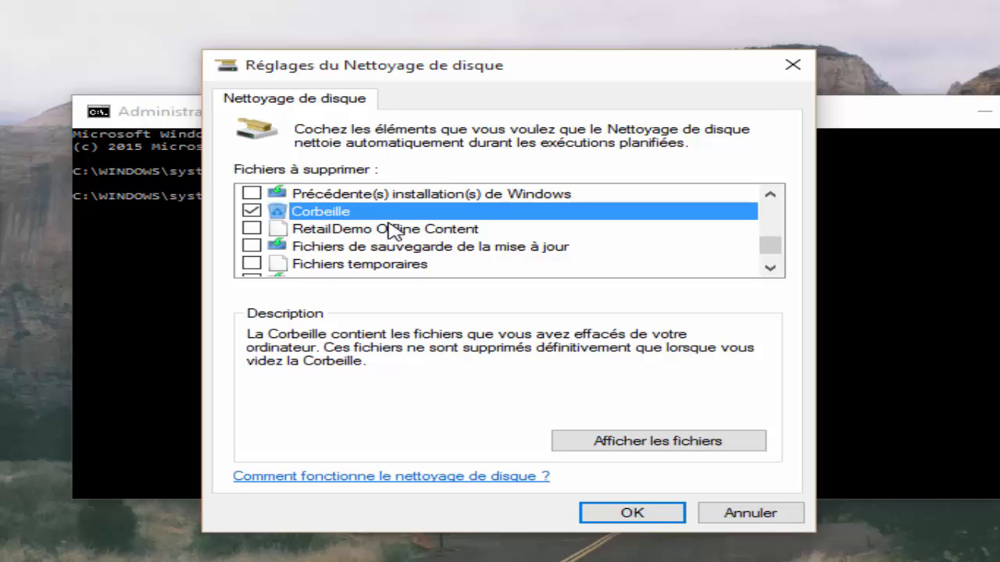
scroll(375, 225, up, 5)
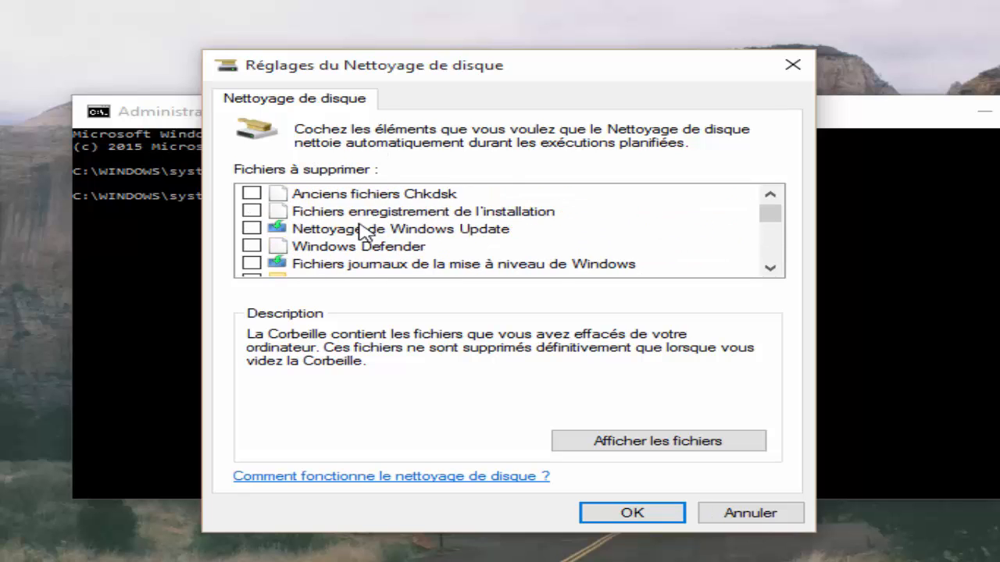
scroll(361, 223, down, 1)
scroll(360, 223, up, 2)
scroll(359, 227, down, 4)
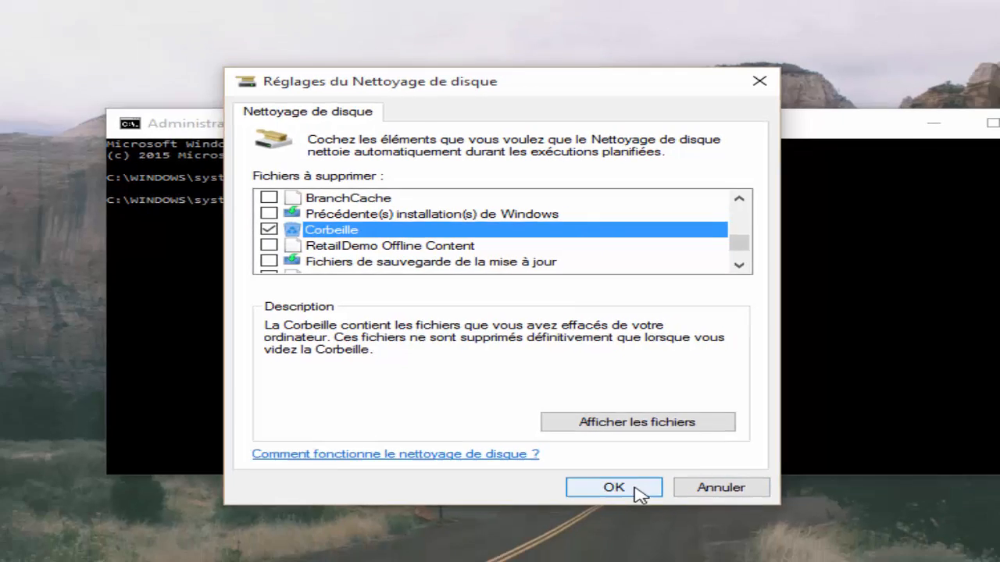
click(656, 515)
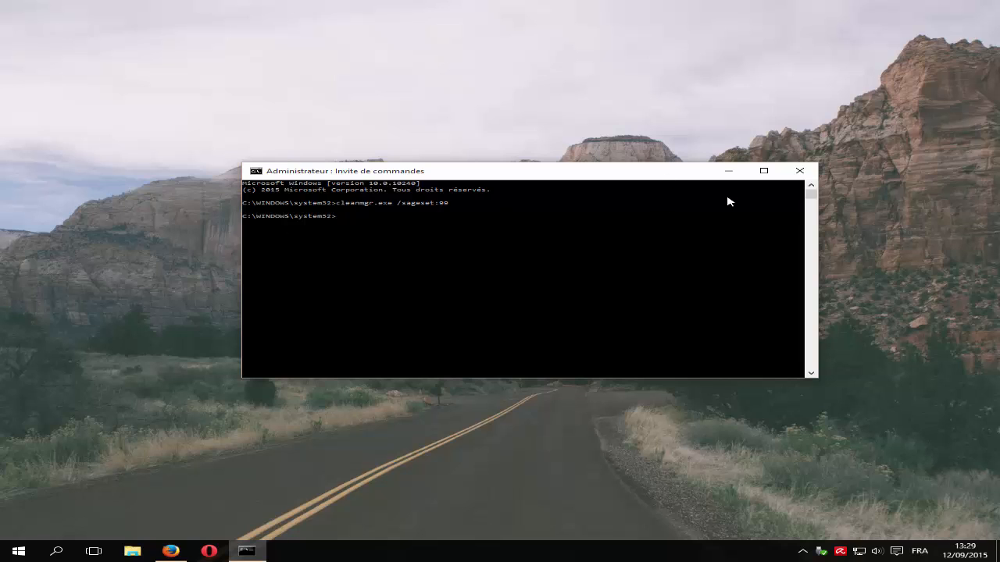
click(800, 171)
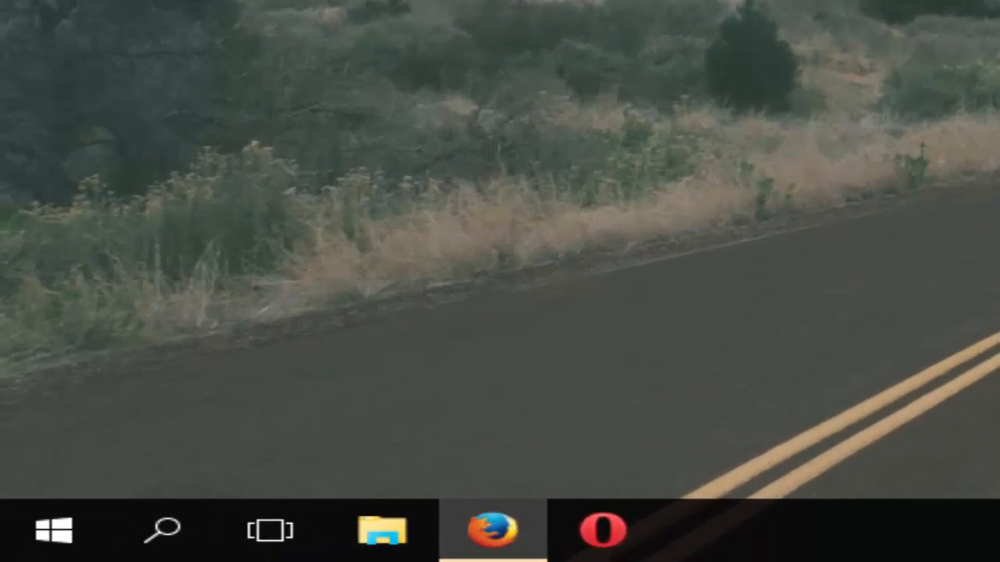
Search Windows for "plani" and open the Planificateur de tâches
click(53, 535)
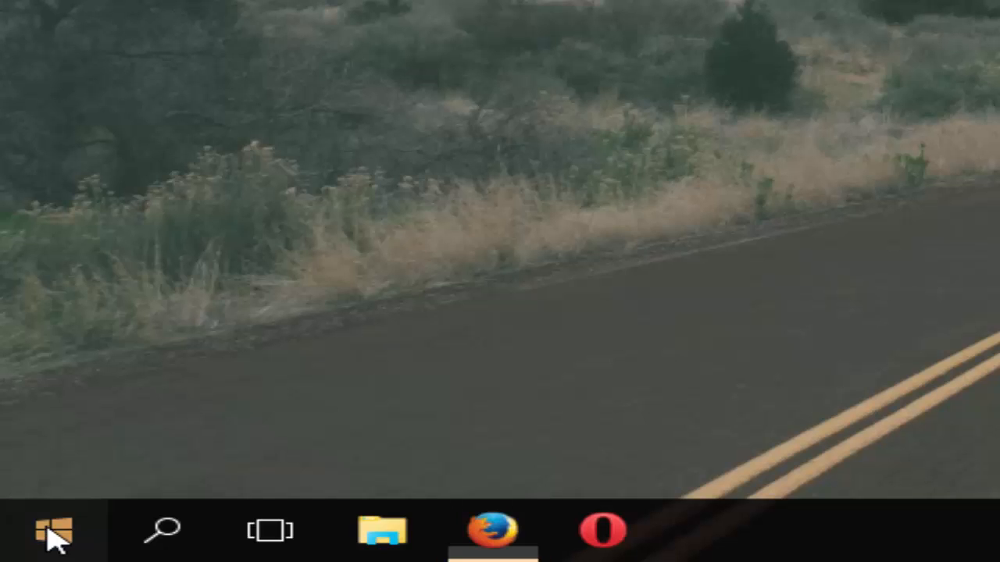
text(plani)
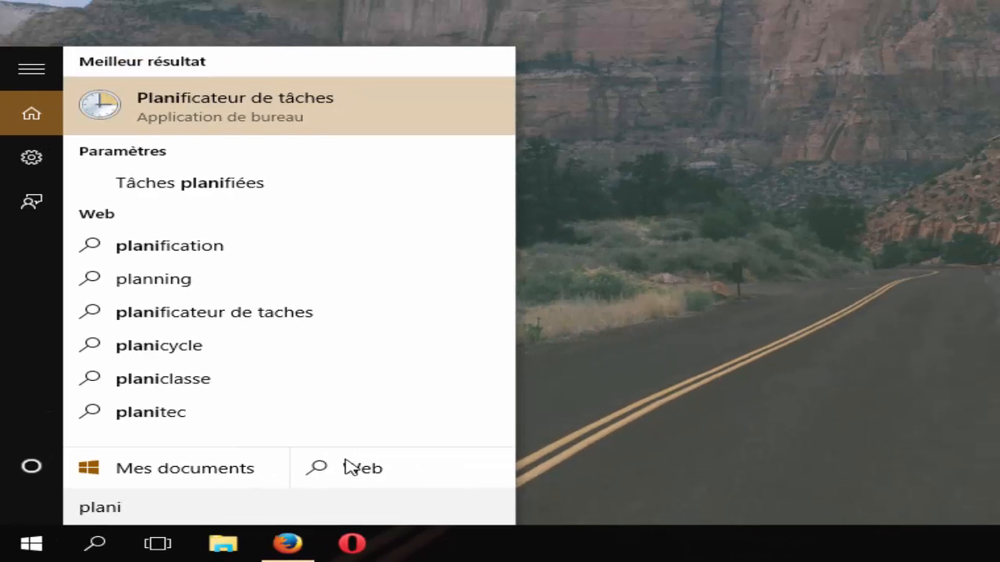
click(269, 128)
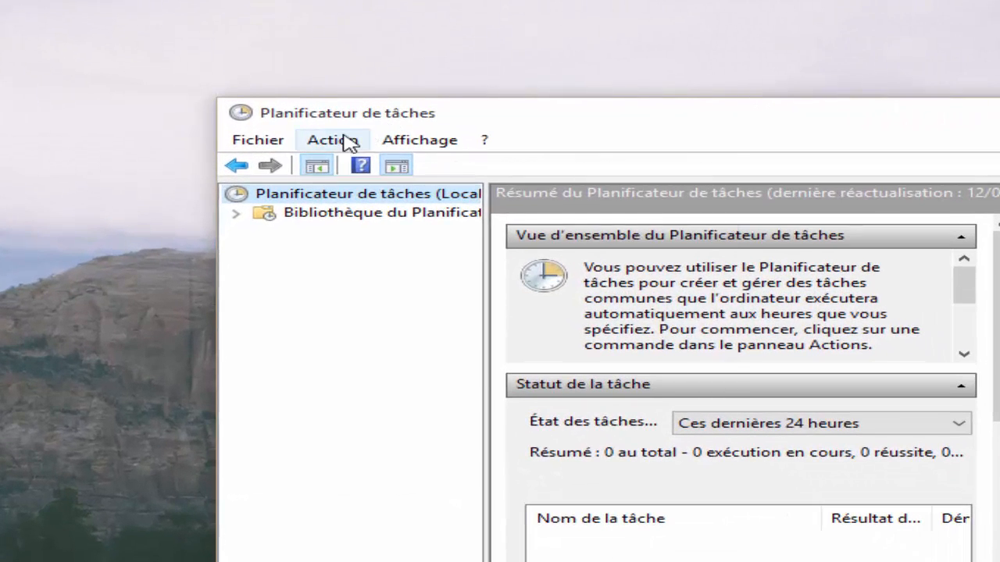
Create a new task named "Nettoyage Corbeille" with the description "Vider la corbeille"
click(323, 134)
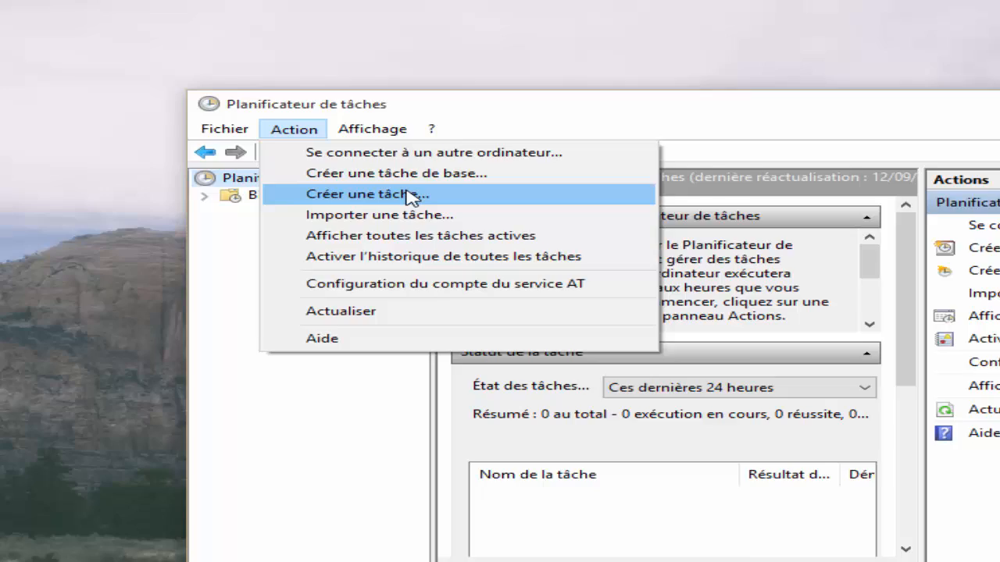
click(458, 211)
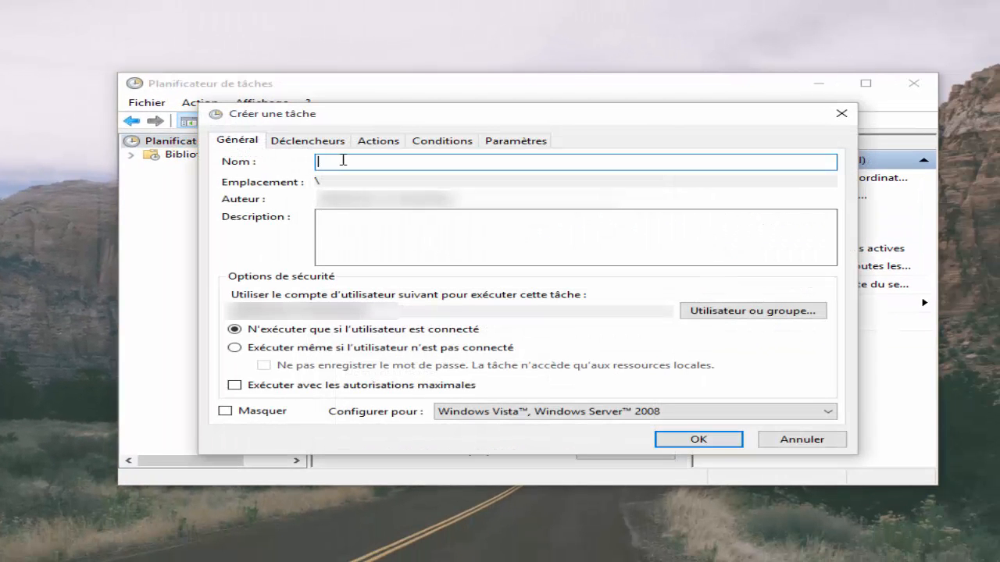
text(Neto)
text(oyage)
text( DC)
key(BackSpace)
key(BackSpace)
text(Corbeille)
click(426, 214)
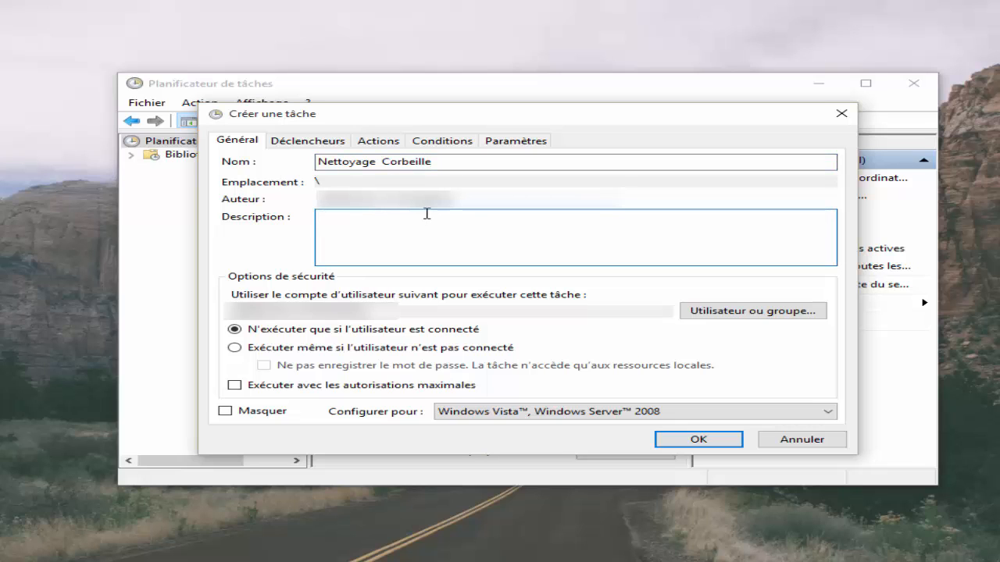
text(Vider la corbeille)
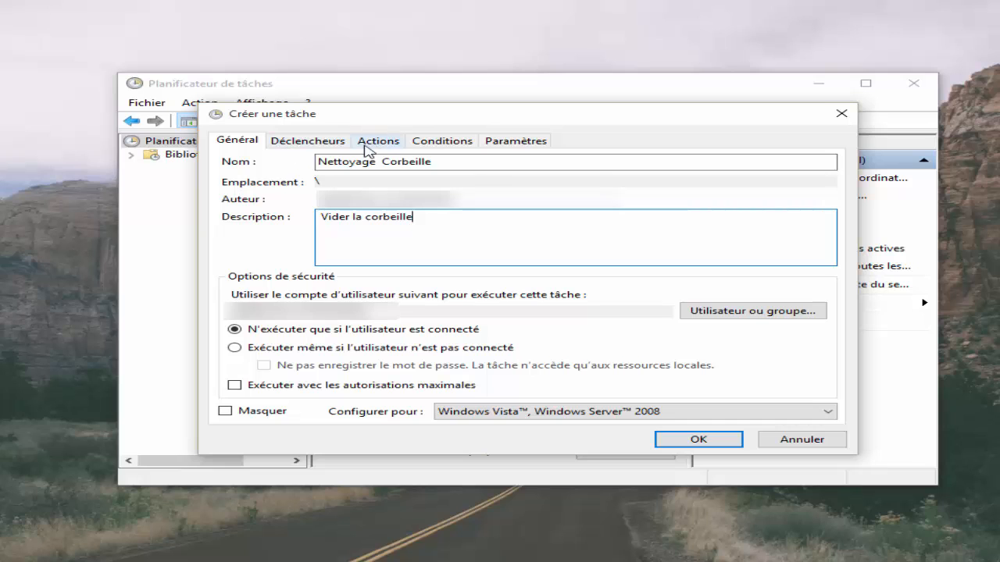
Add a trigger that runs the task every week on dimanche
click(336, 144)
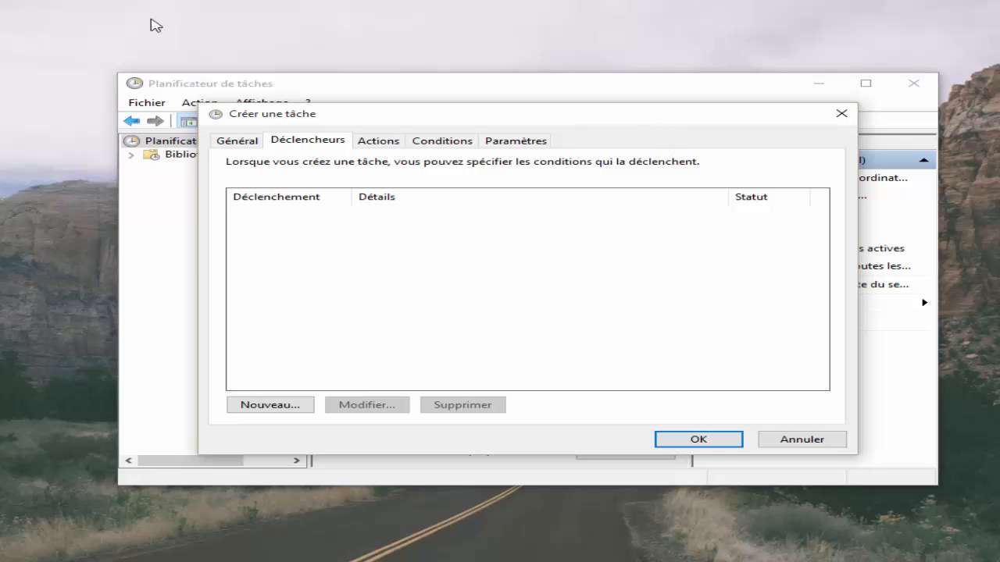
click(279, 405)
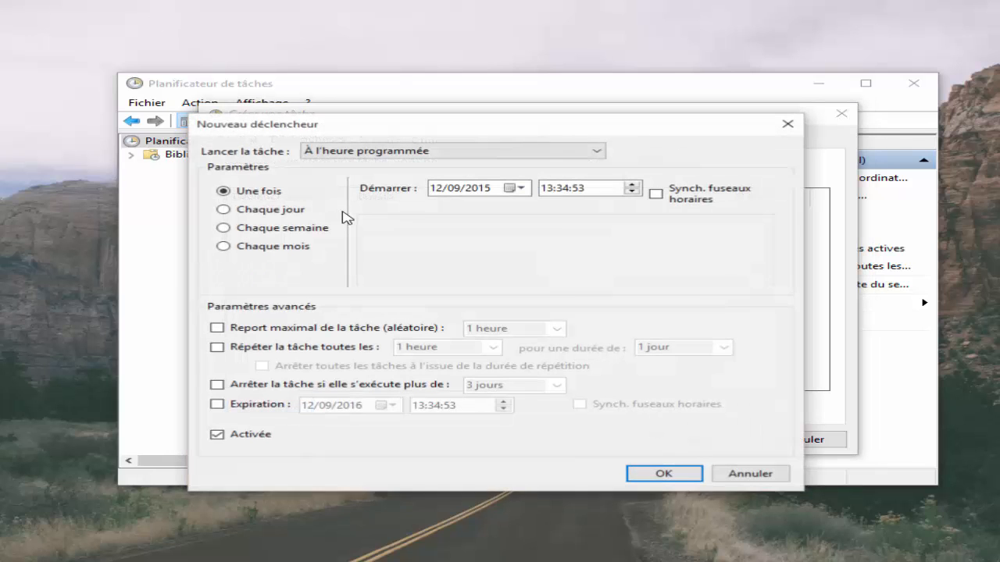
click(291, 231)
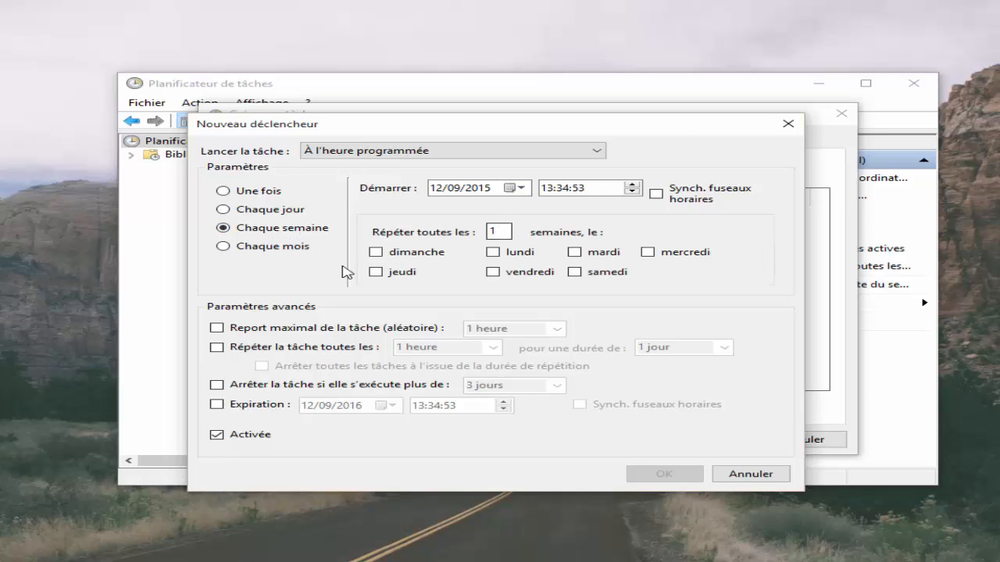
click(376, 252)
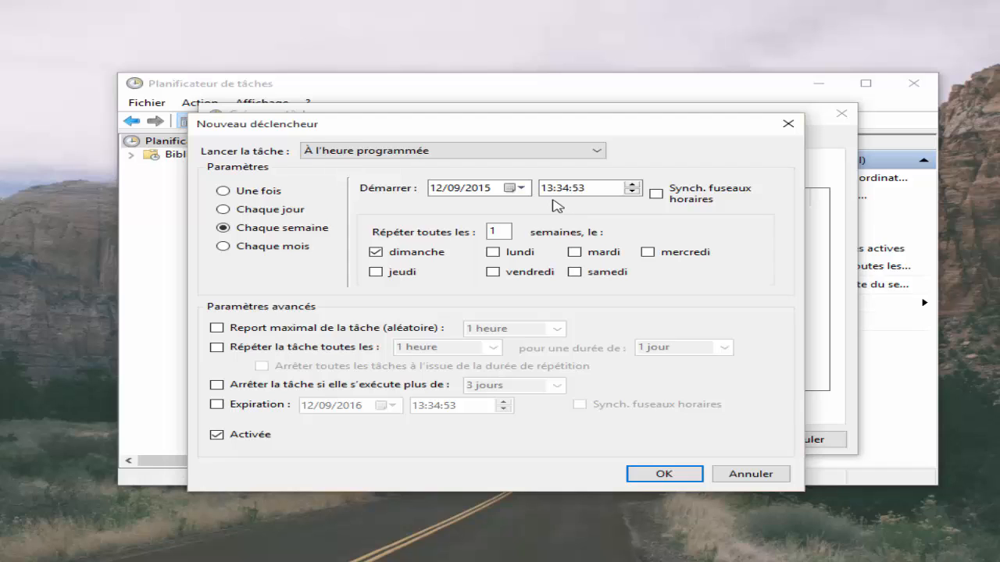
click(663, 474)
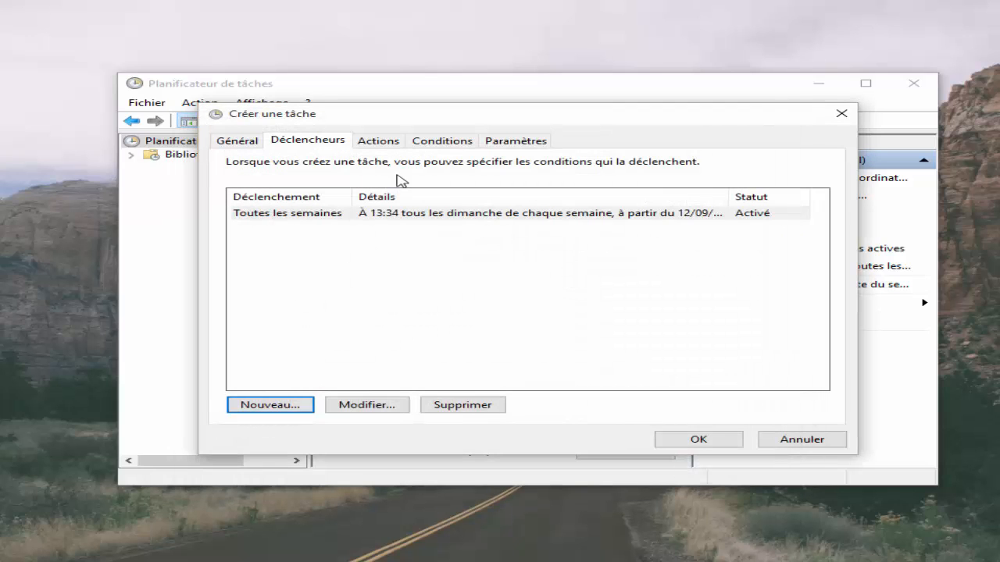
Start a new Démarrer un programme action, browse for its program and clear the old search text in the file browser
click(385, 144)
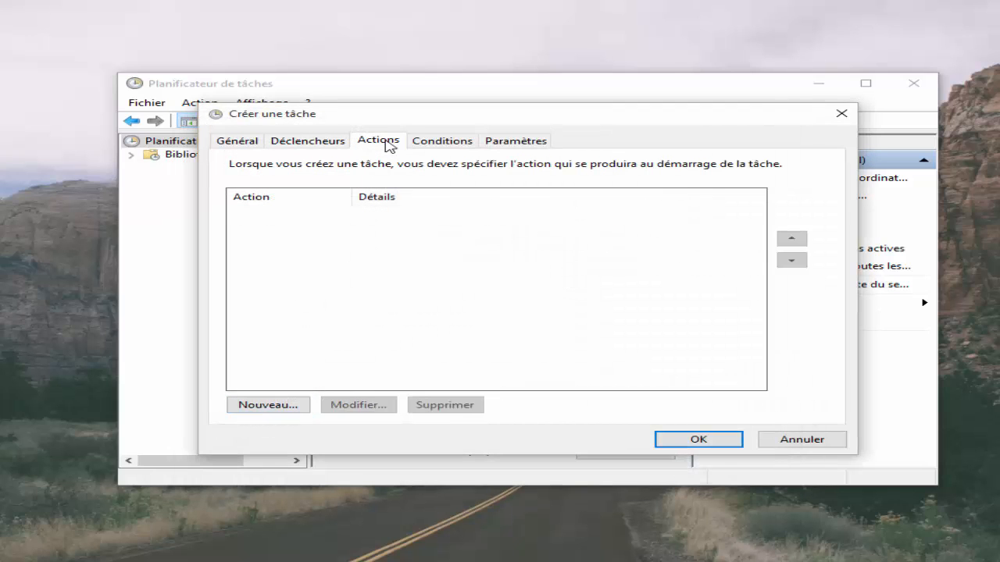
click(259, 406)
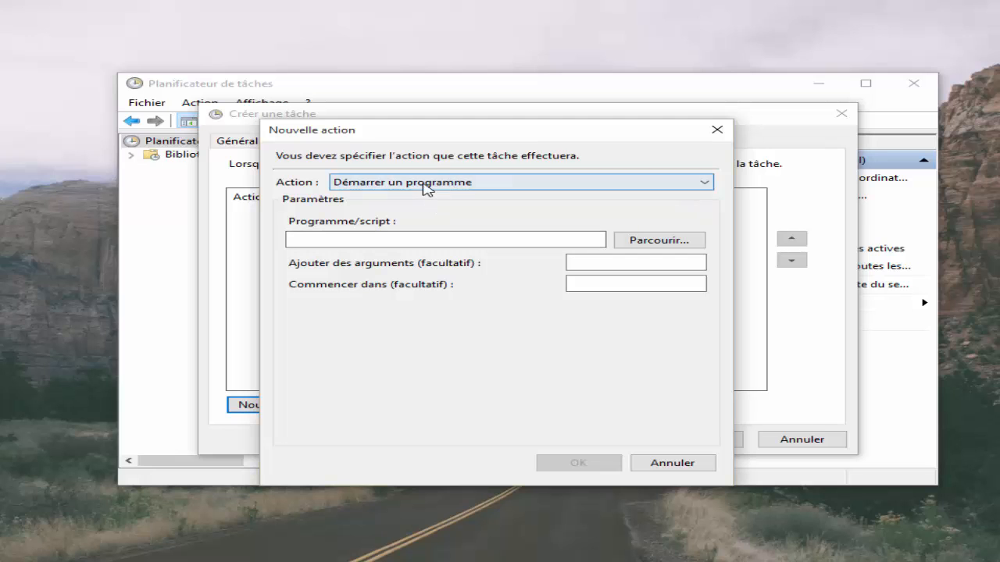
click(658, 240)
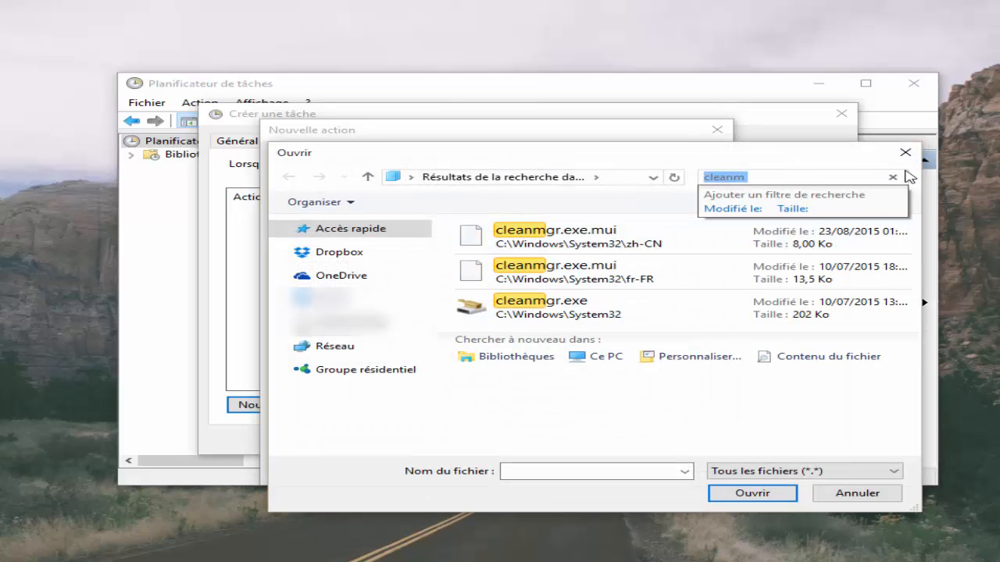
click(893, 177)
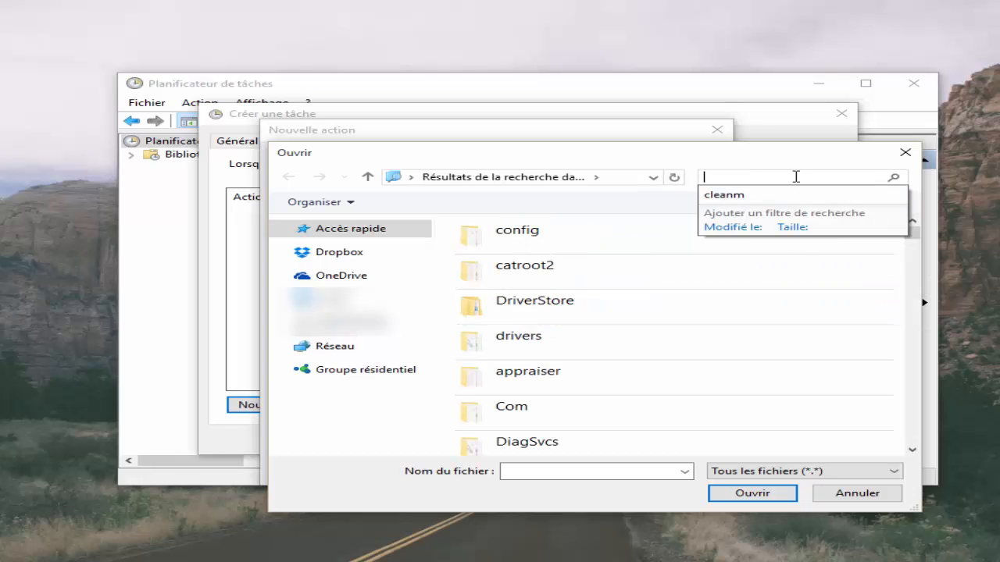
Display the file list as Petites icônes and look through it for the disk cleanup program
click(755, 154)
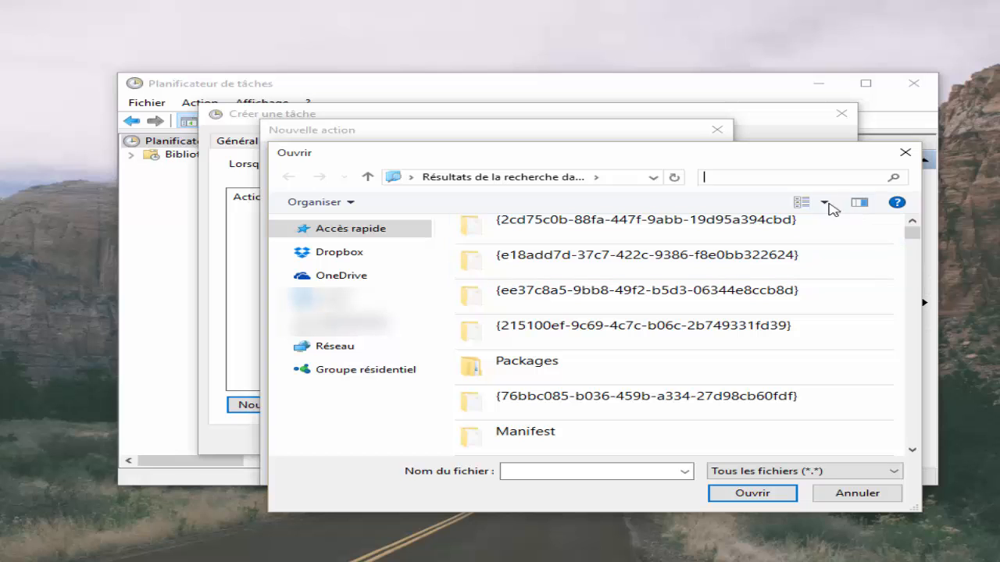
click(825, 202)
click(863, 141)
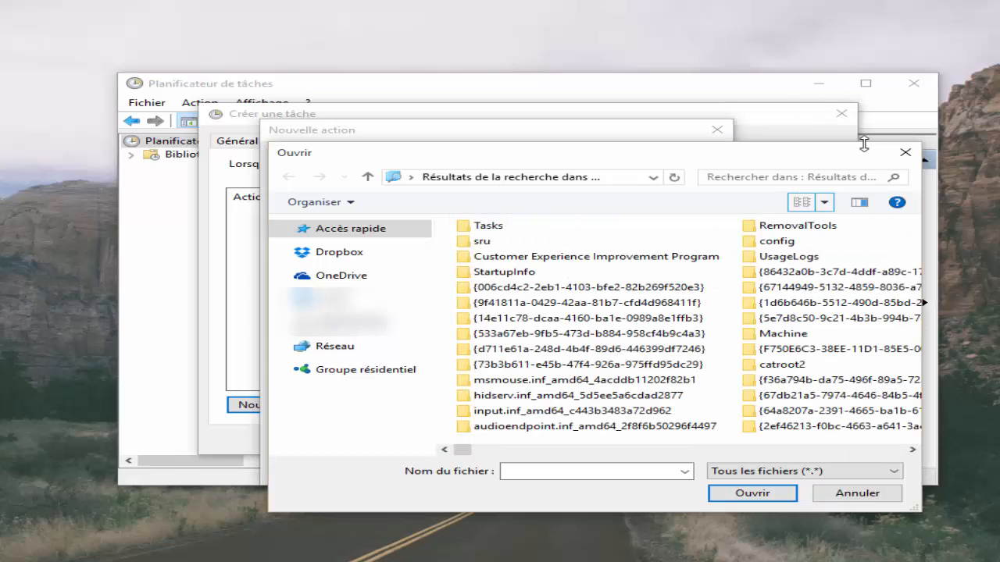
click(825, 202)
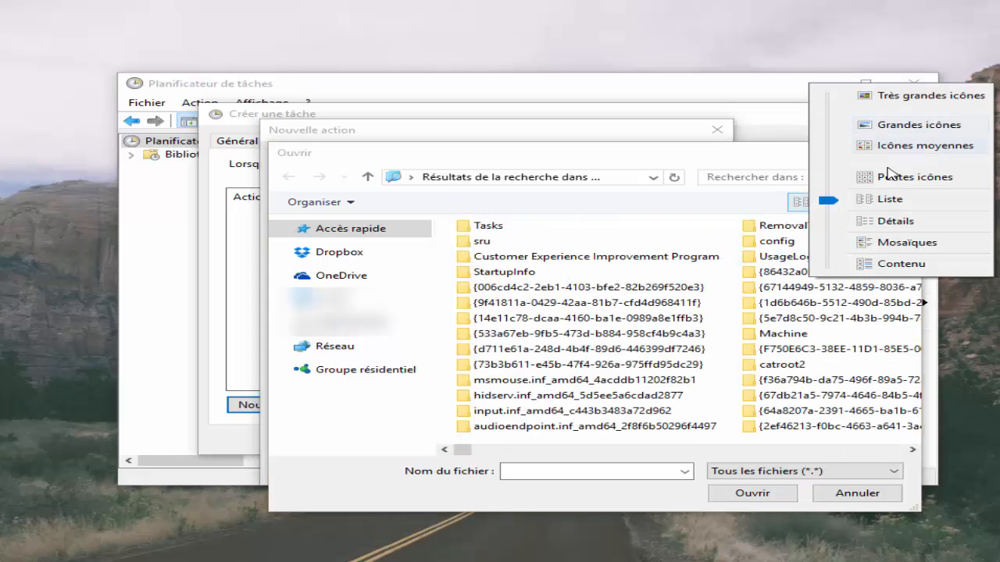
click(888, 174)
scroll(781, 265, down, 4)
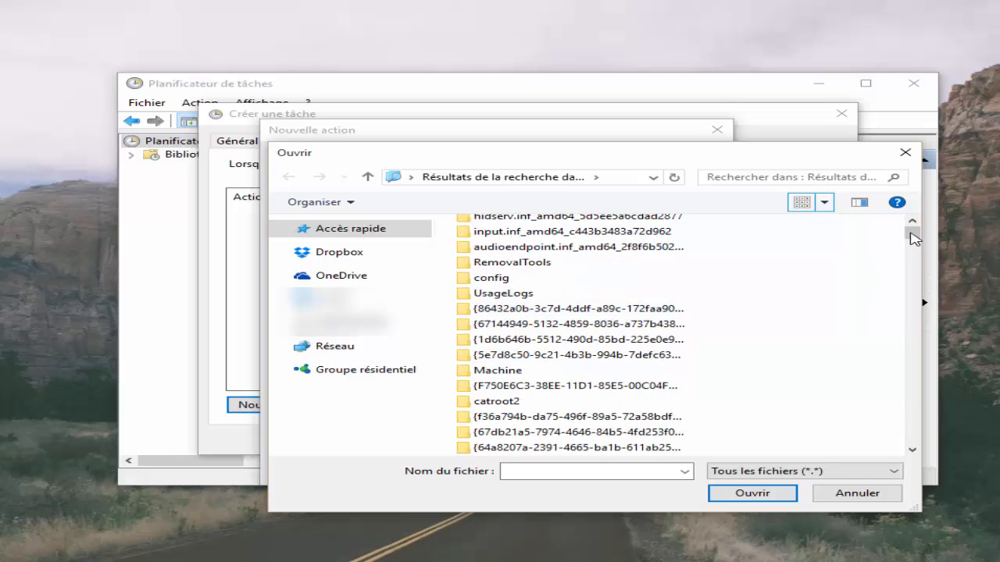
drag(914, 239, 902, 148)
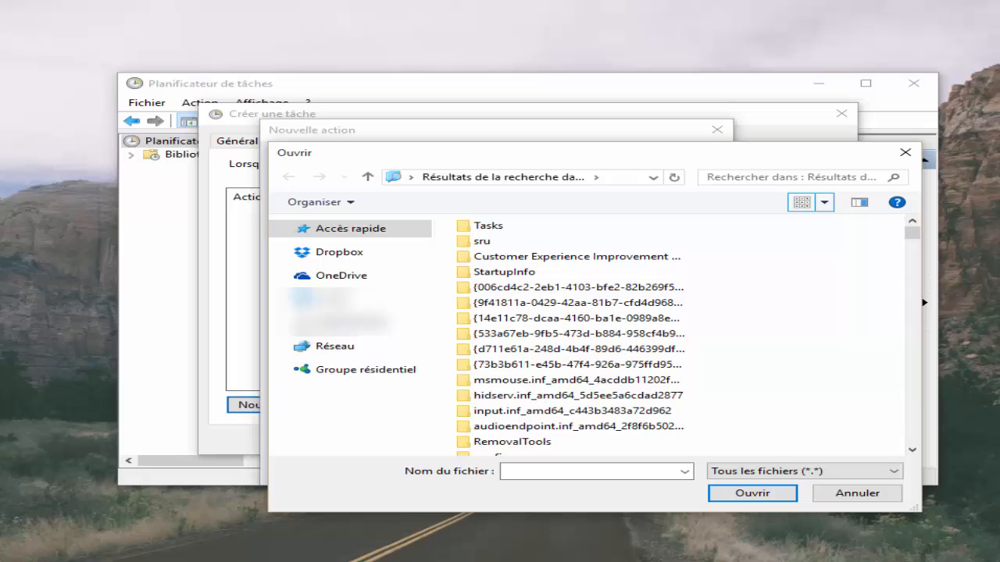
click(617, 303)
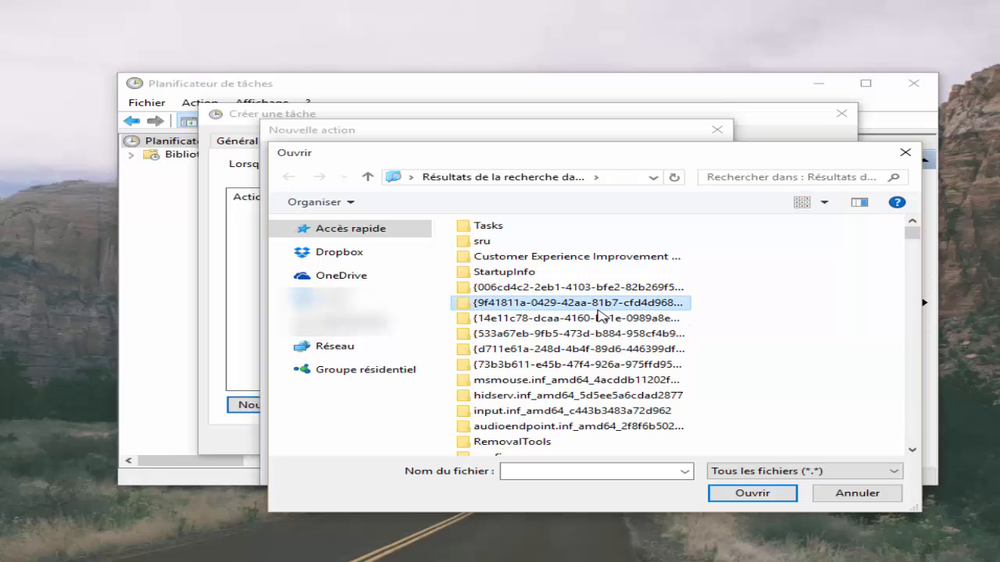
scroll(600, 315, down, 7)
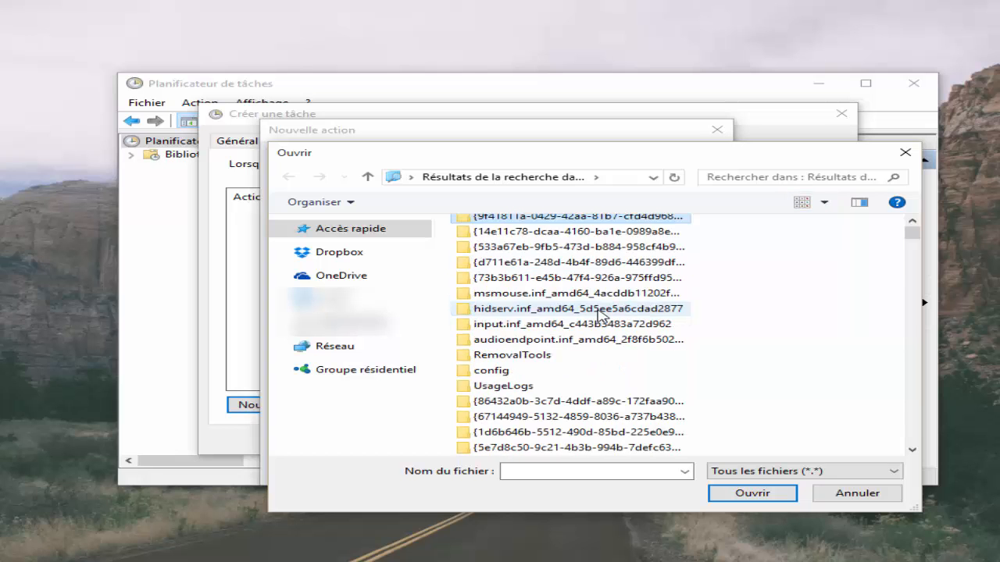
Search the file browser for "cleanmgr.exe" and select the cleanmgr.exe application rather than the .mui files
click(779, 179)
text(c)
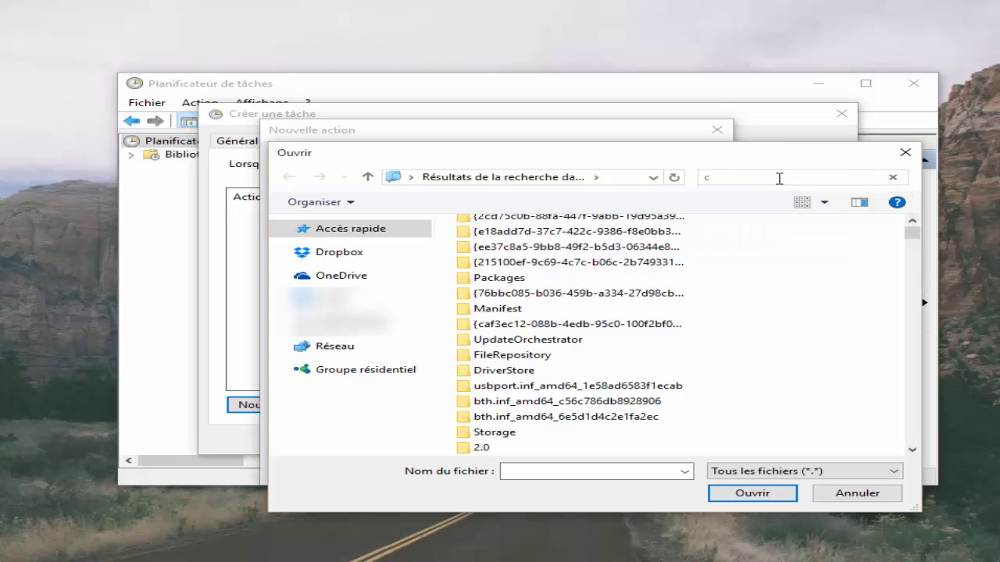
text(leanmgr)
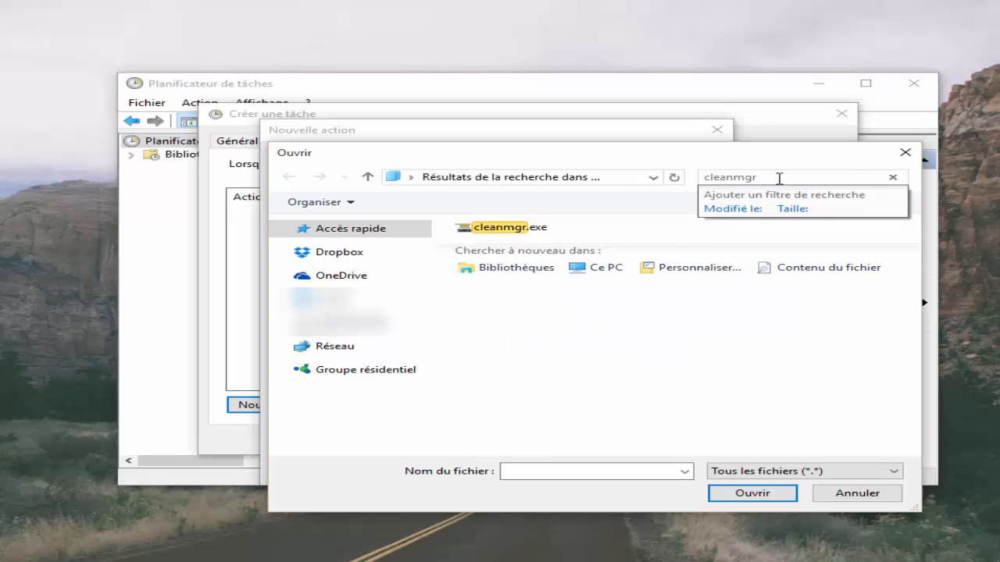
text(.exe)
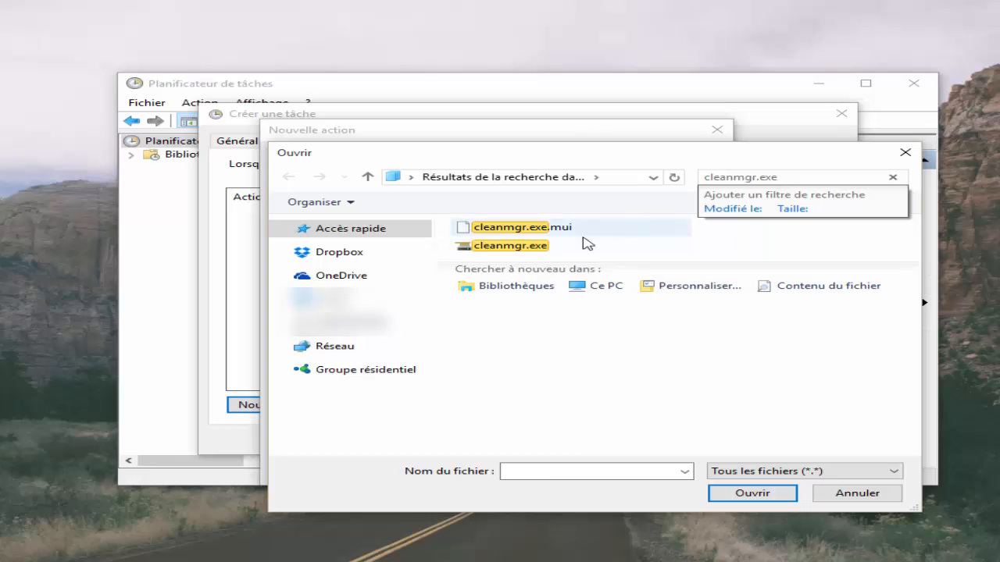
click(579, 247)
click(599, 270)
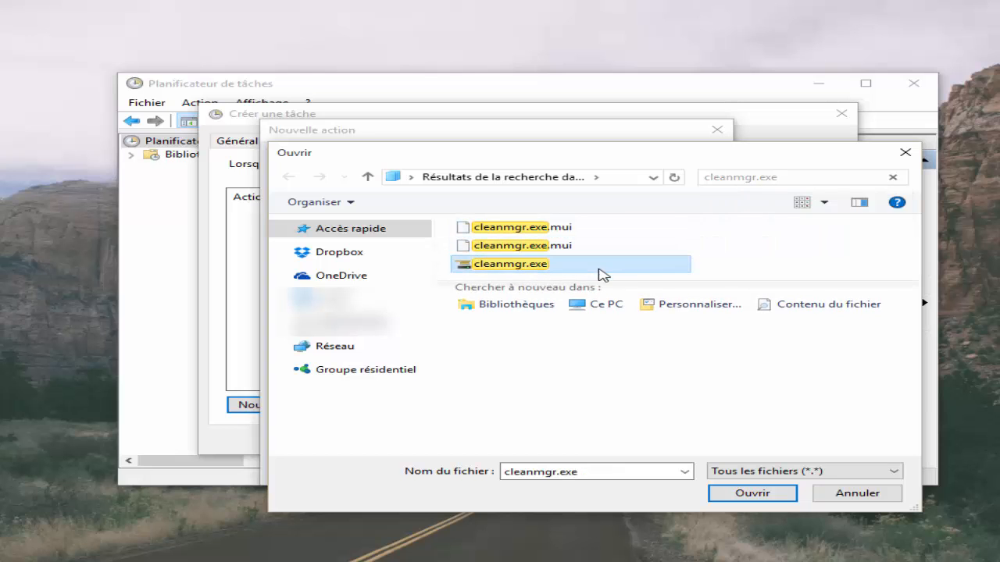
Show the search results as Mosaïques and open cleanmgr.exe as the action's program
click(807, 207)
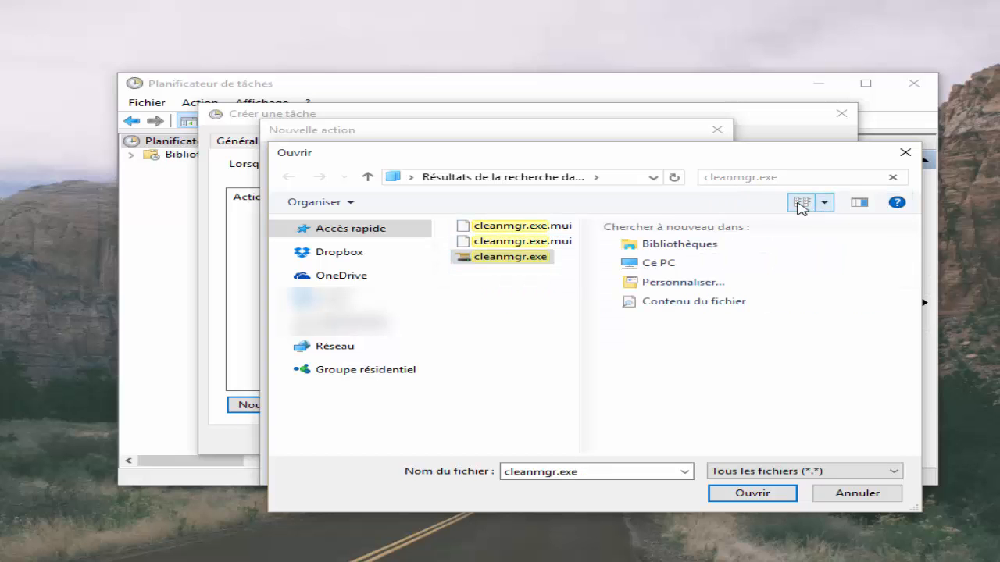
click(801, 204)
click(801, 204)
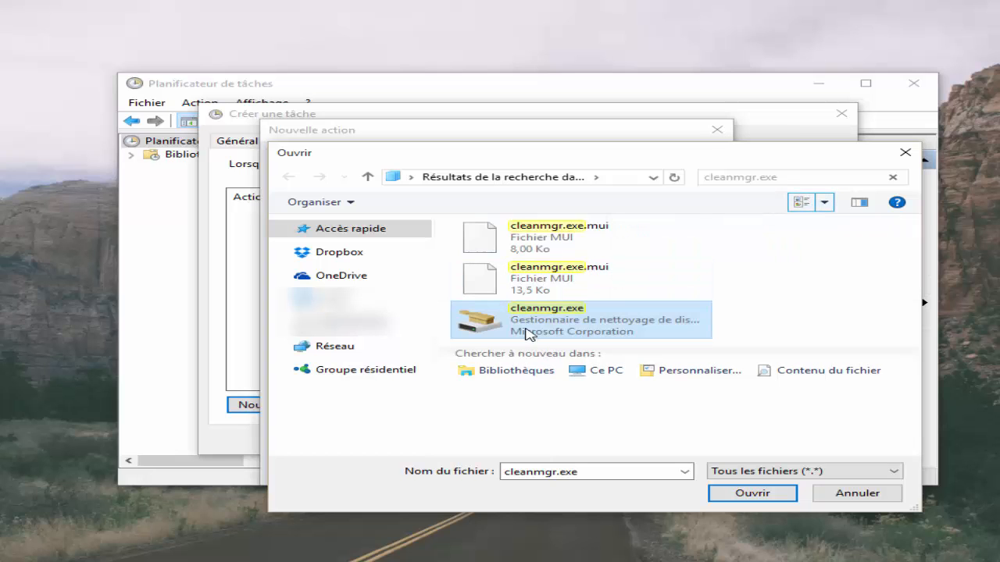
click(754, 492)
Add the argument /sagerun:99 to the cleanmgr.exe action and confirm the action
click(598, 266)
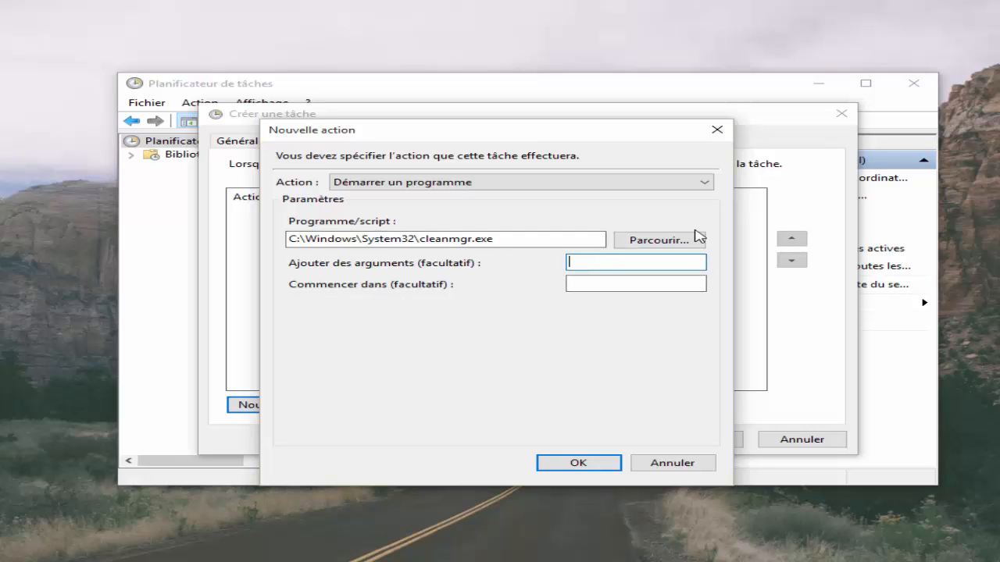
text(/sagerun:99)
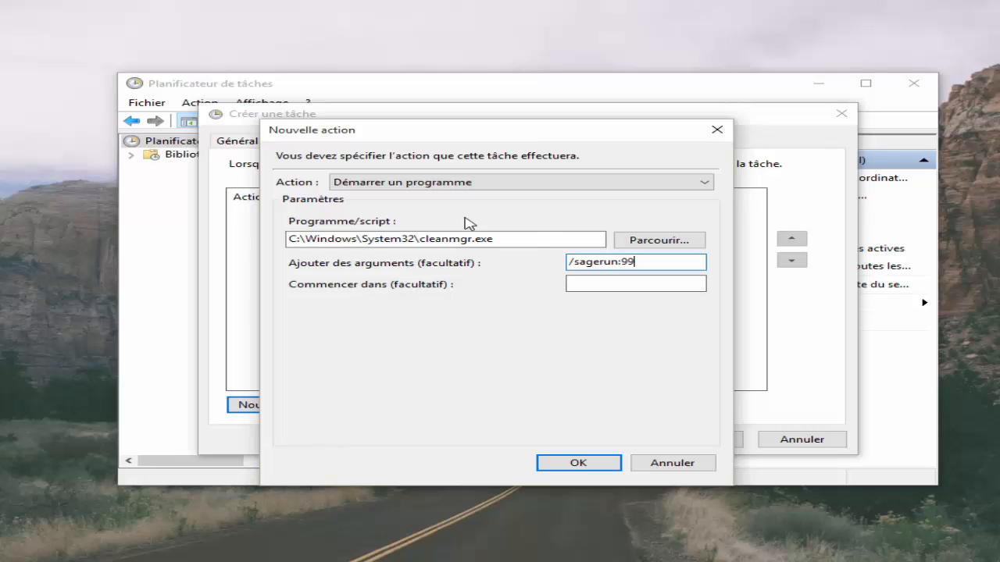
click(576, 462)
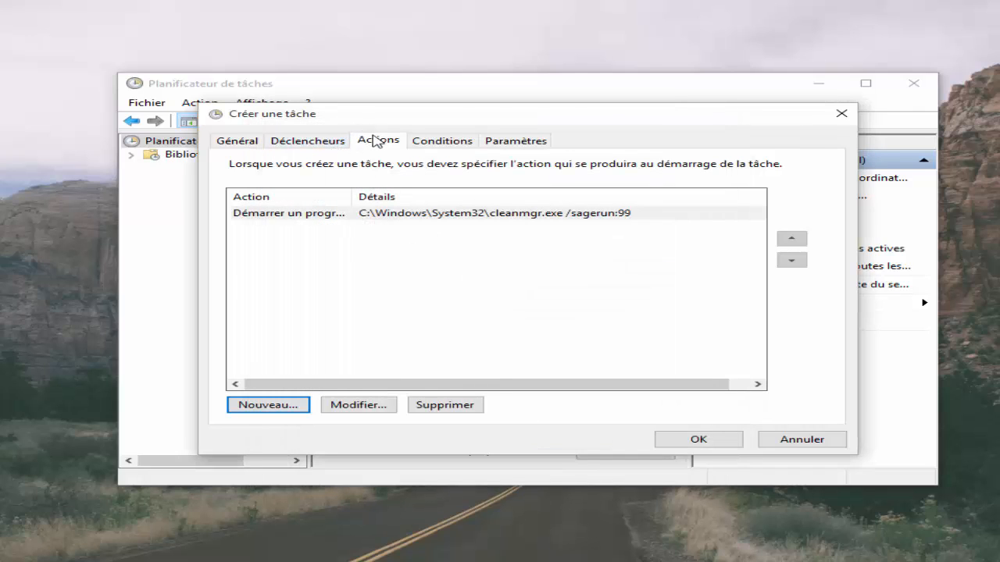
Review the task's conditions, settings and general options, save the task and close the Planificateur de tâches
click(446, 143)
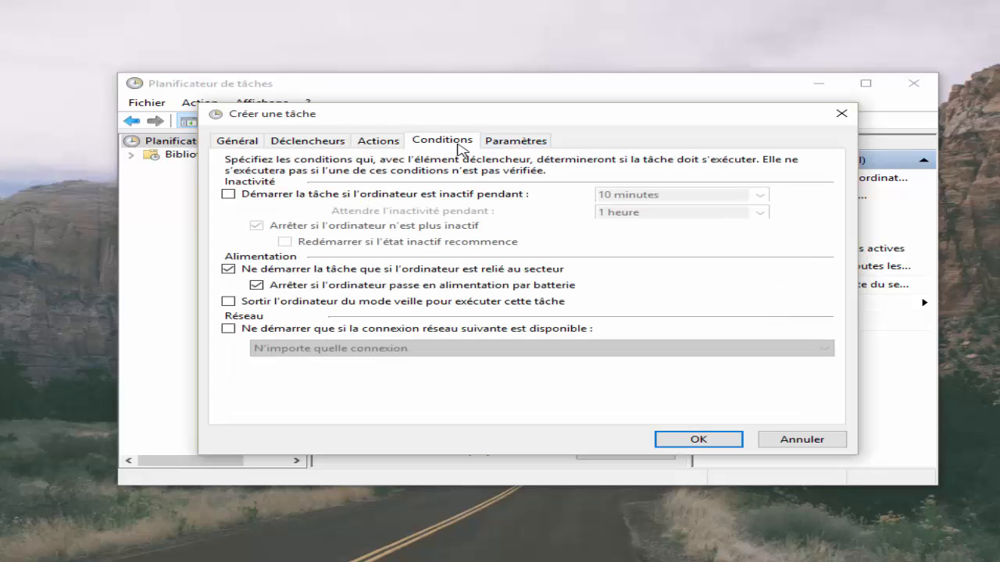
click(517, 146)
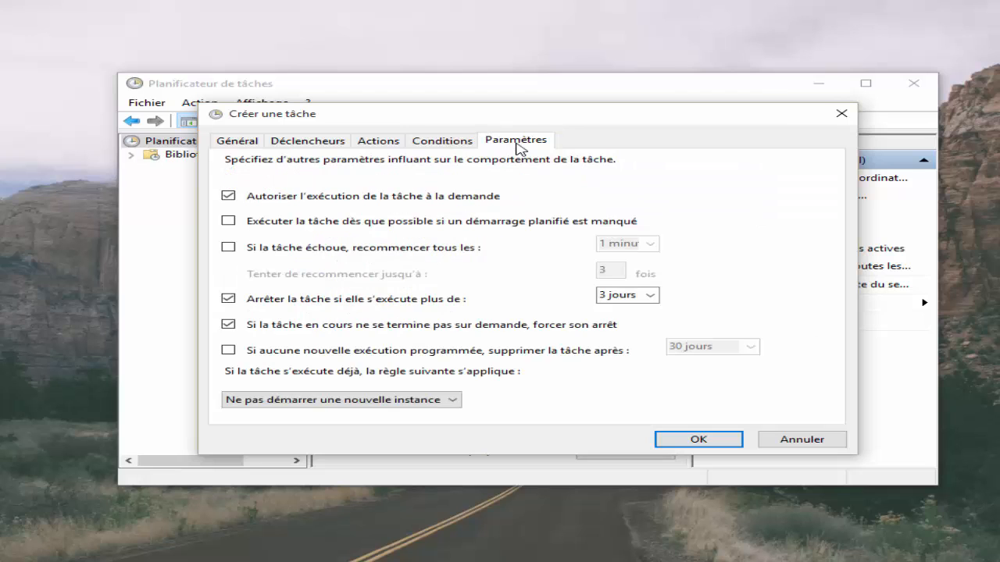
click(238, 143)
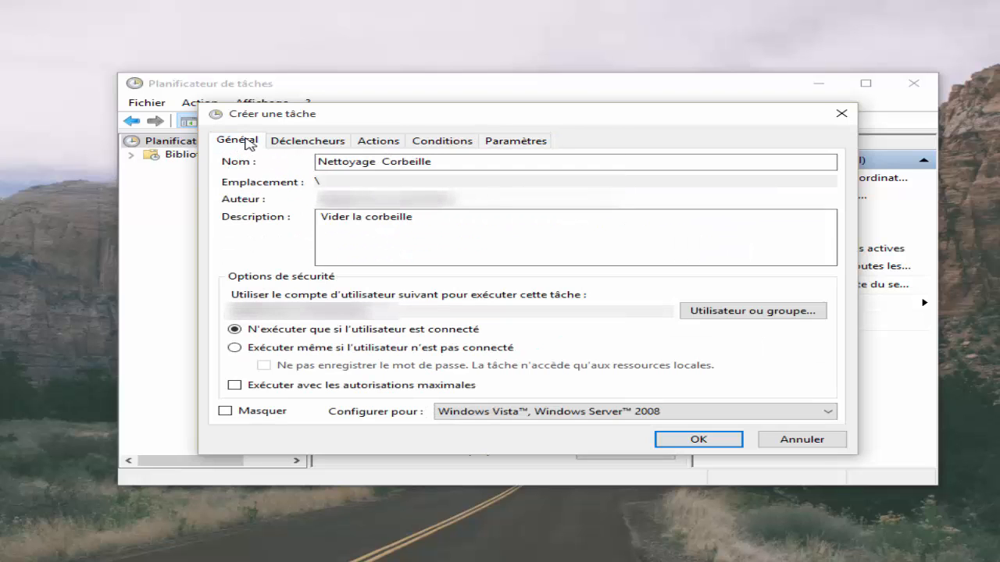
click(698, 440)
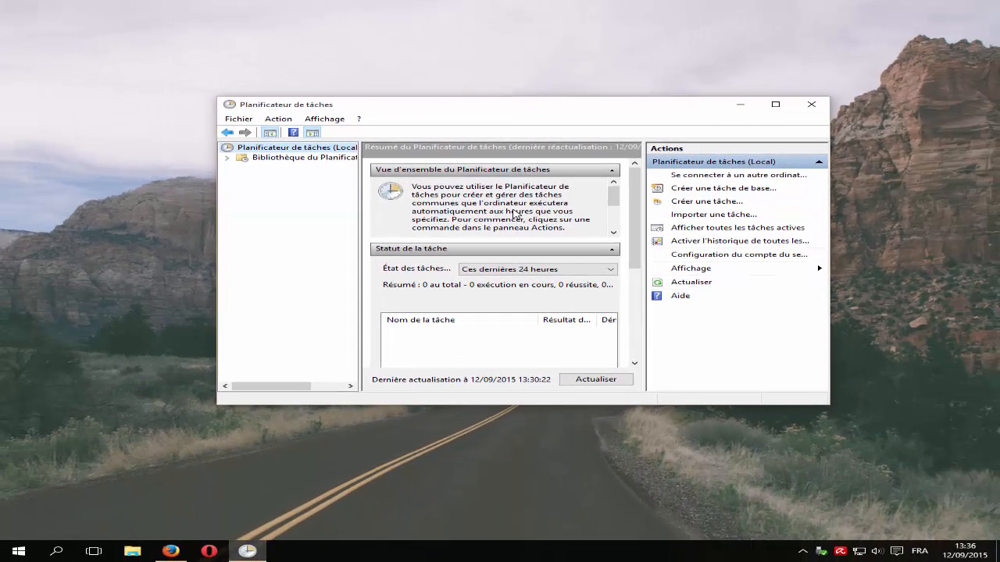
click(808, 110)
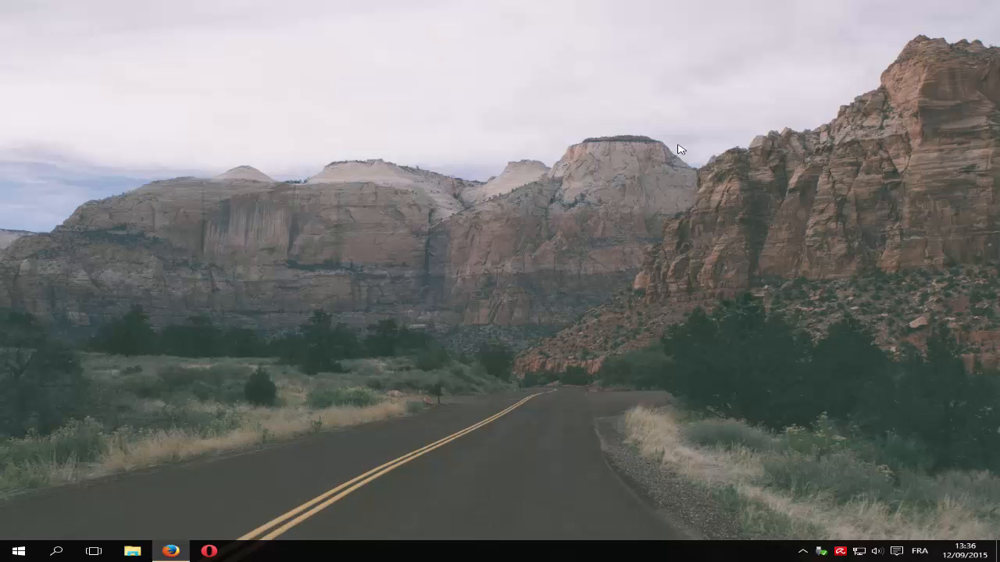